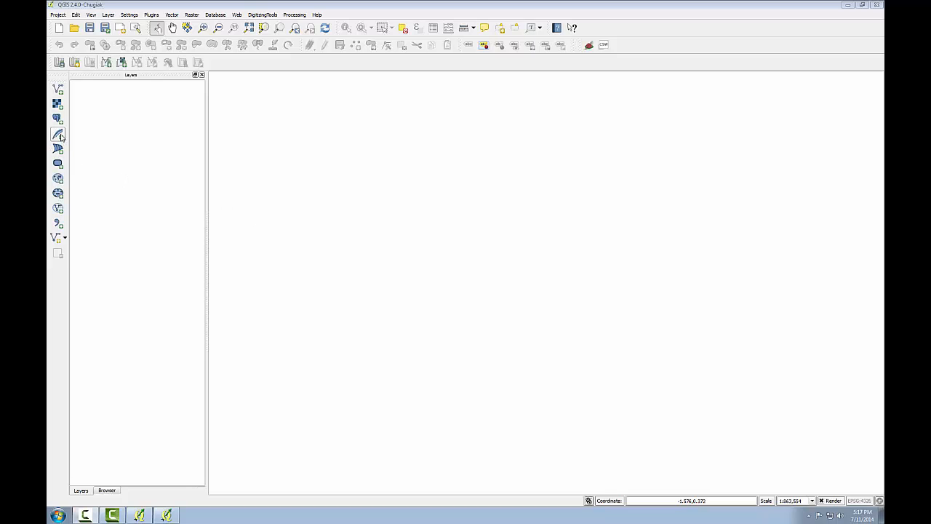
Step: Create a SpatiaLite connection to NGD.sqlite in the Lab 1 geodatabase folder and connect to it
left_click(58, 135)
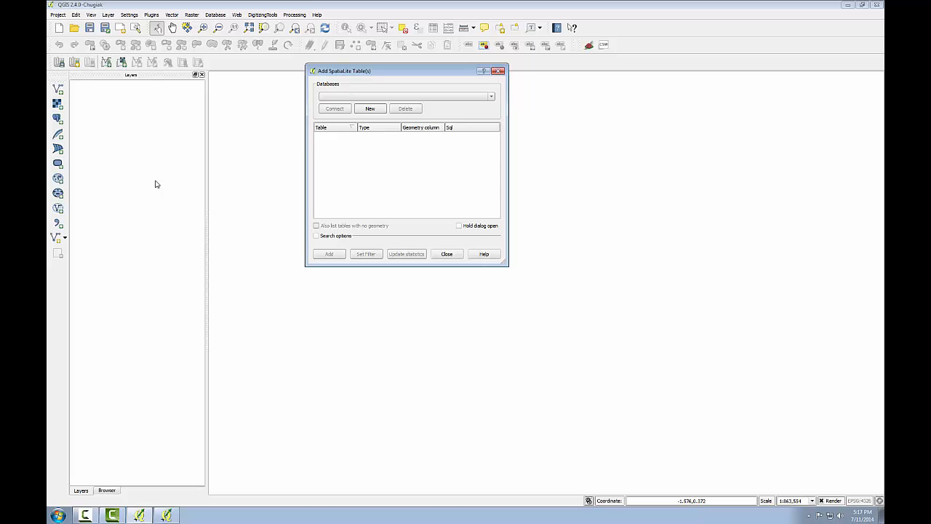
left_click(371, 109)
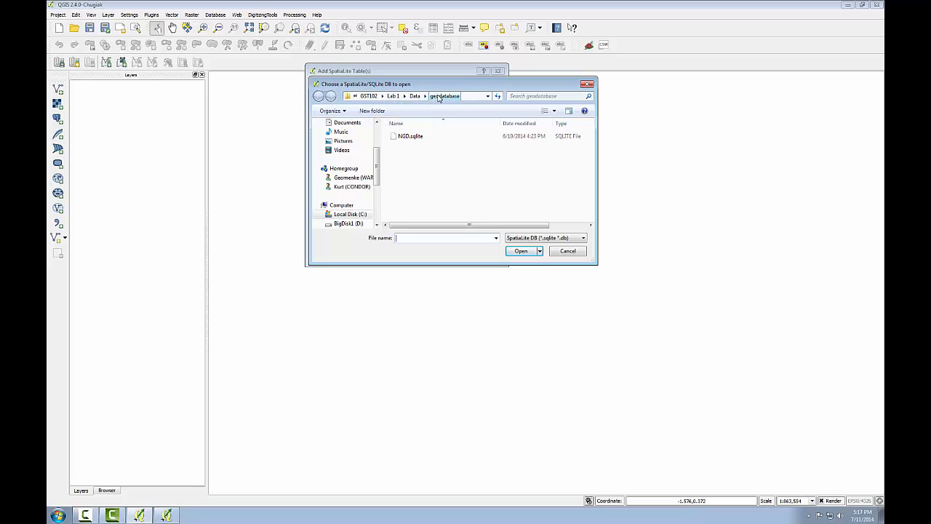
left_click(416, 138)
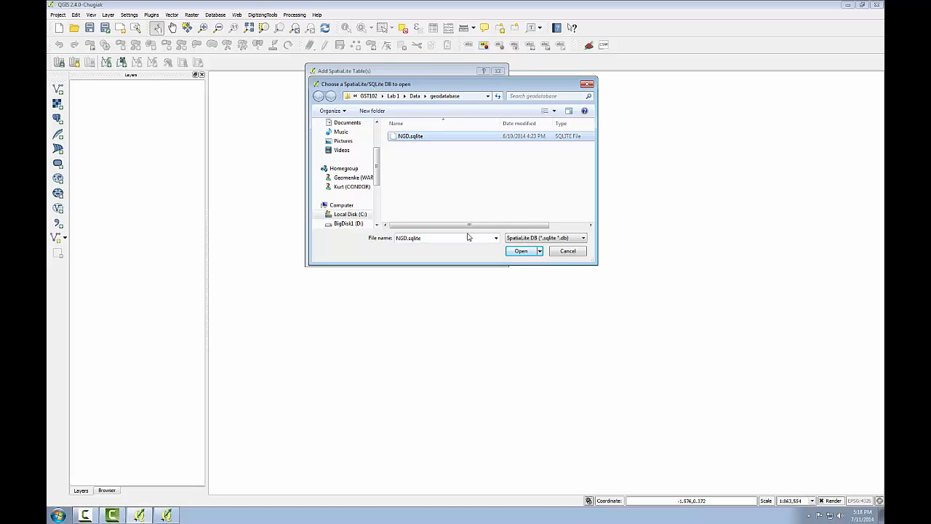
left_click(515, 253)
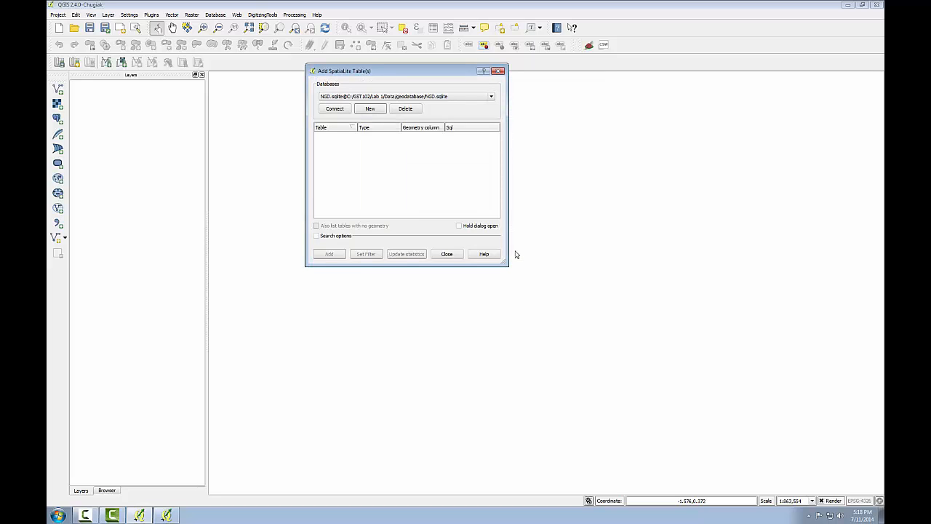
left_click(335, 109)
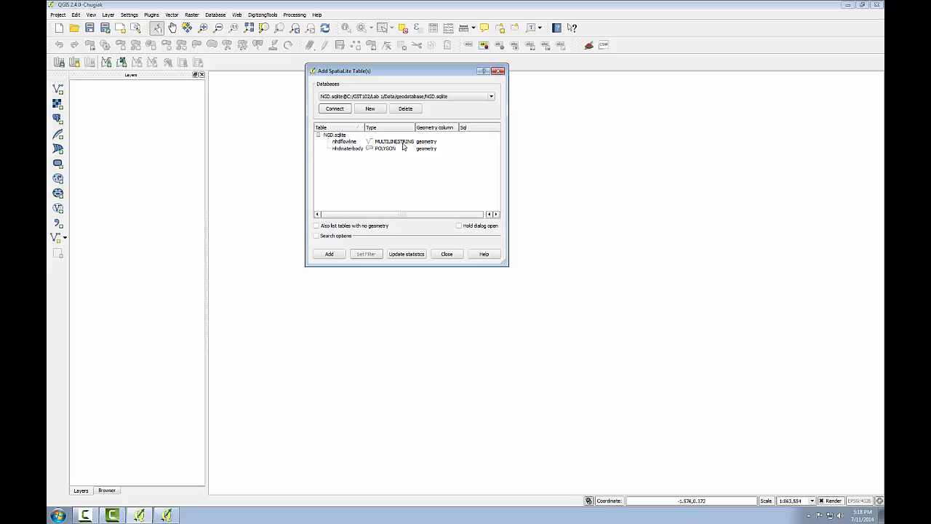
Step: Add both the nhdwaterbody and nhdflowline tables from NGD.sqlite to the map
left_click(348, 152)
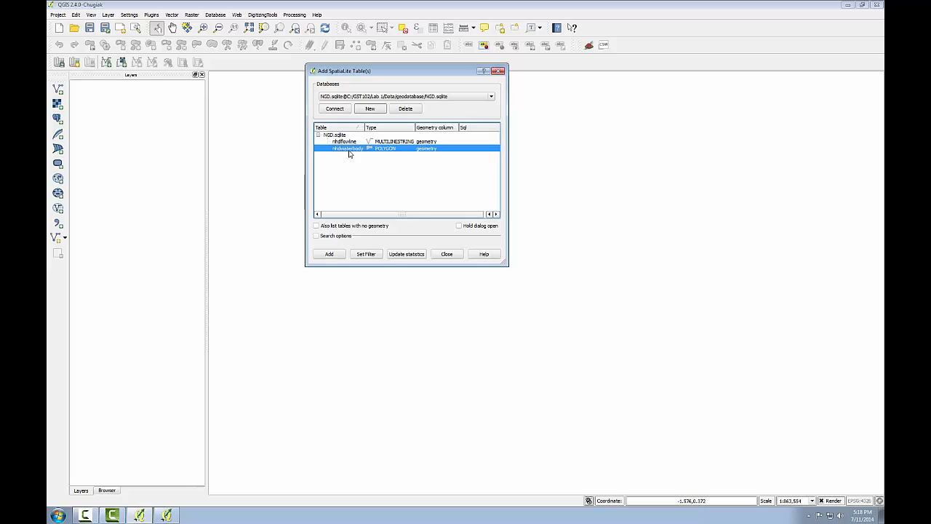
left_click(345, 141, "ctrl")
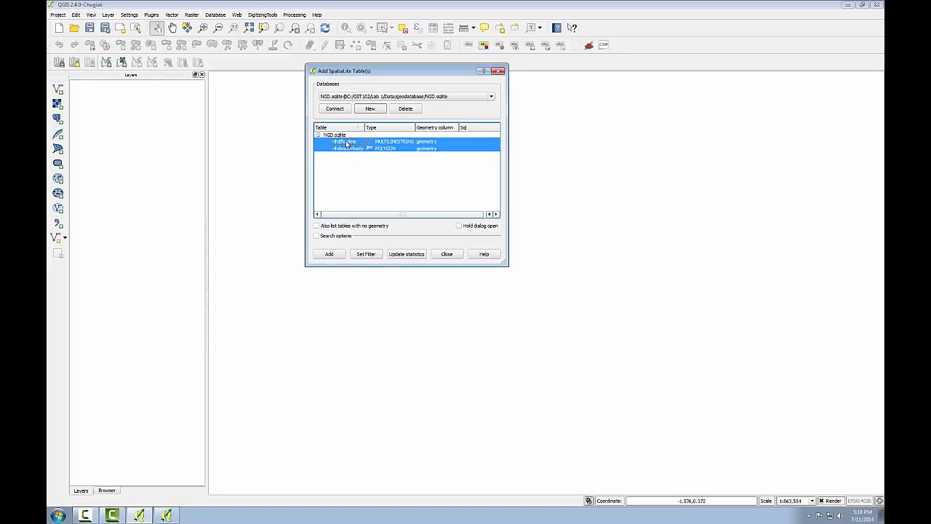
left_click(330, 254)
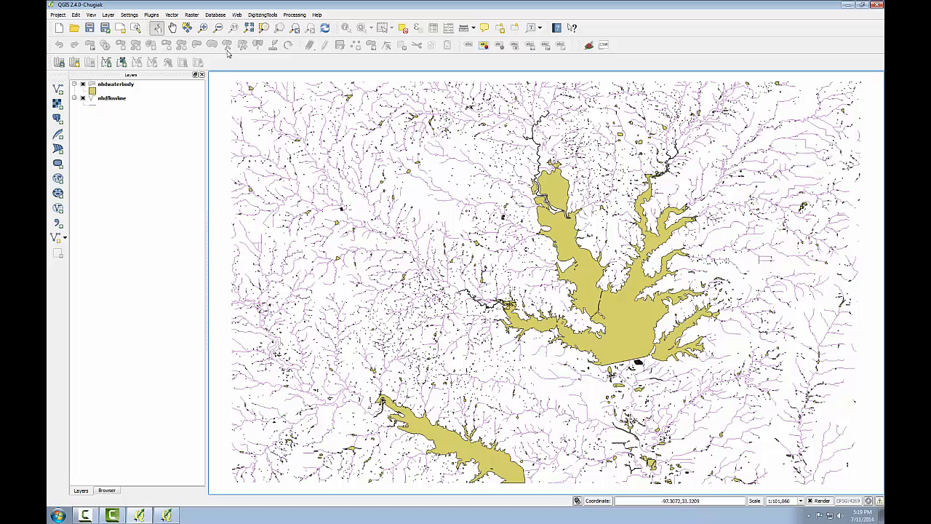
Step: Open DB Manager in an enlarged window and expand the NGD.sqlite database under SpatiaLite
left_click(216, 16)
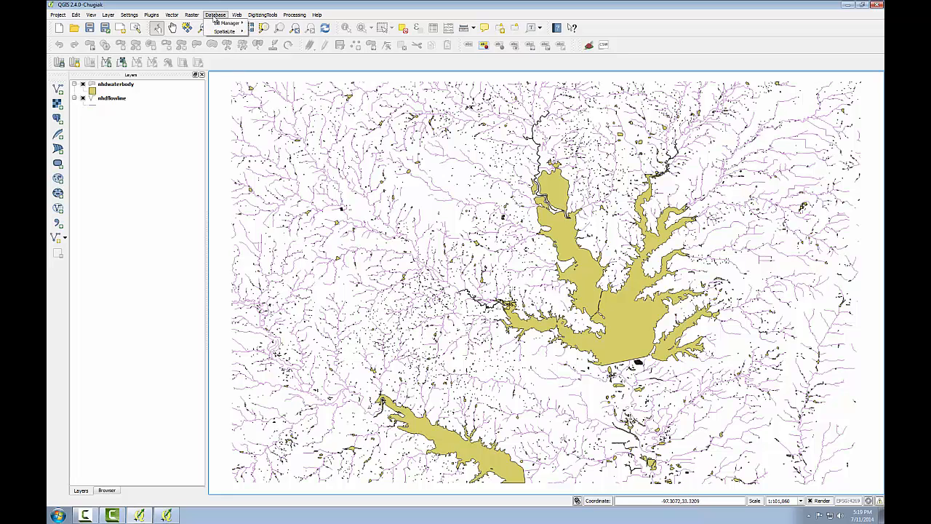
mouse_move(227, 22)
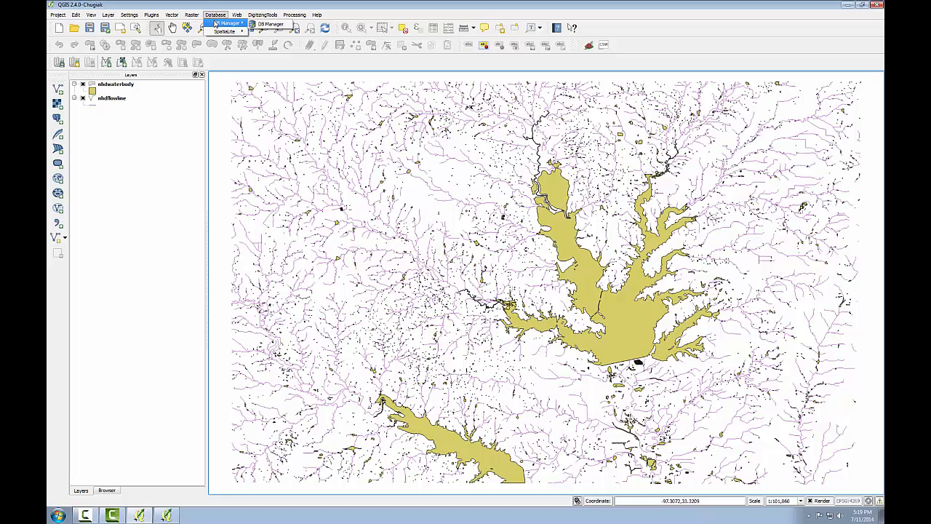
left_click(263, 26)
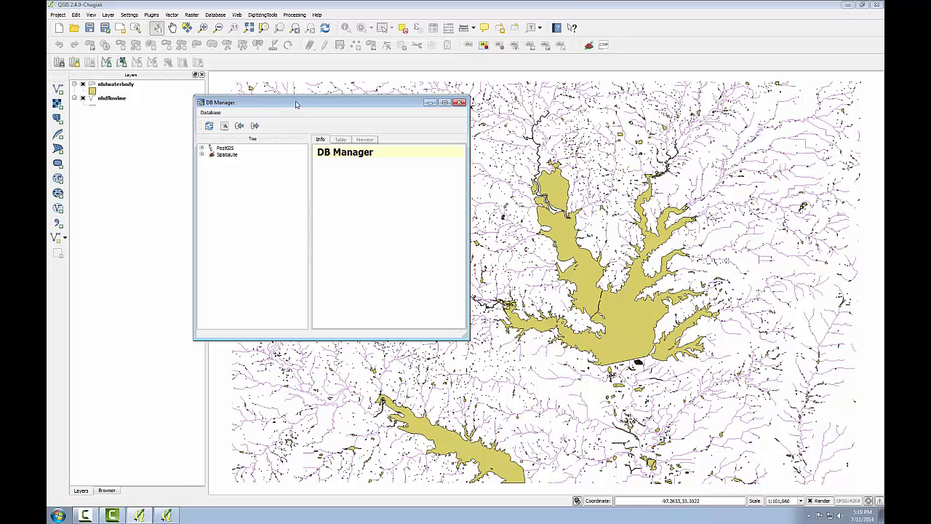
left_click_drag(298, 103, 332, 73)
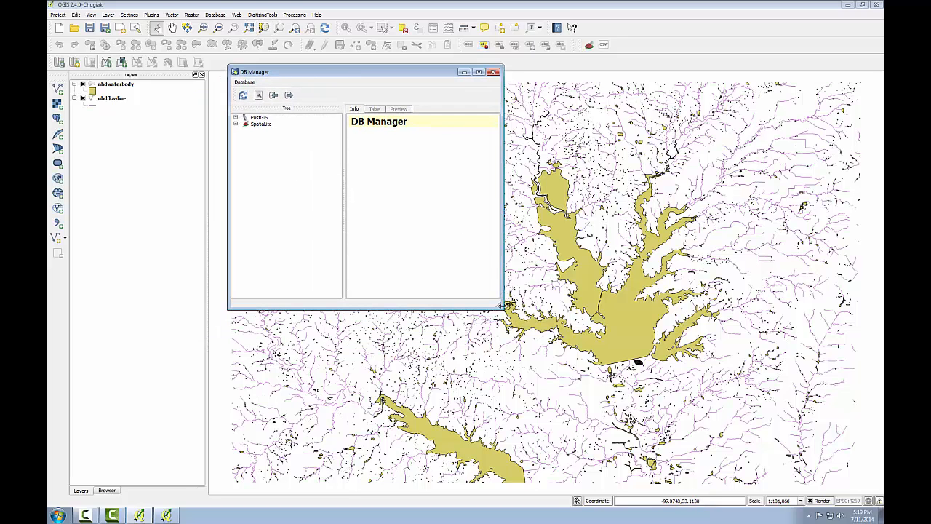
left_click_drag(502, 306, 608, 419)
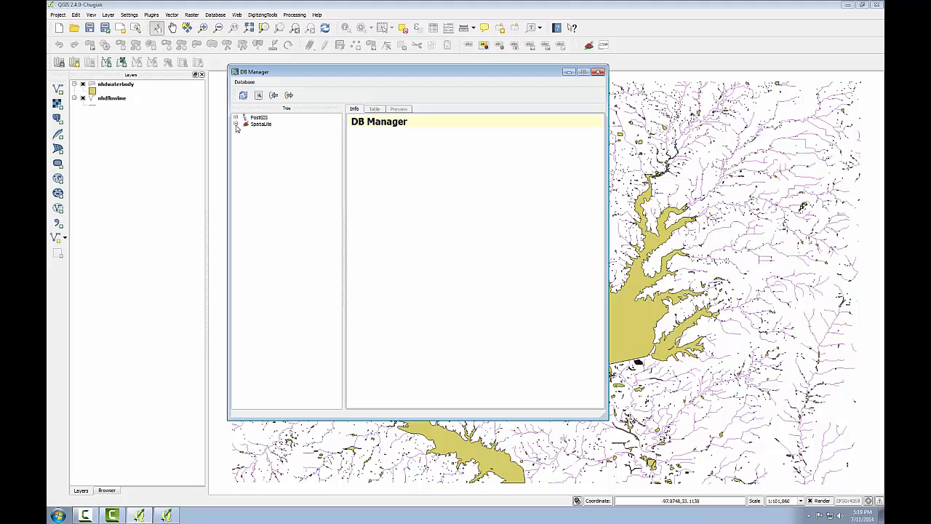
left_click(235, 125)
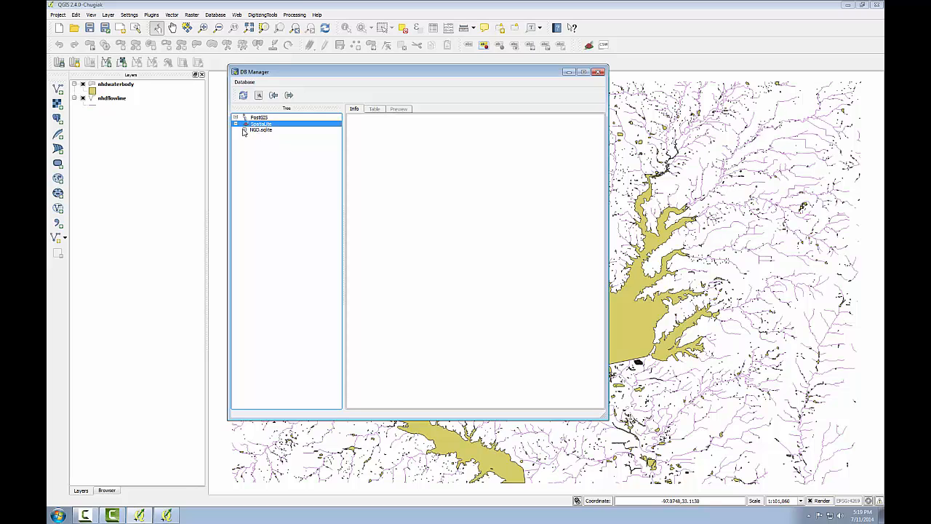
left_click(245, 130)
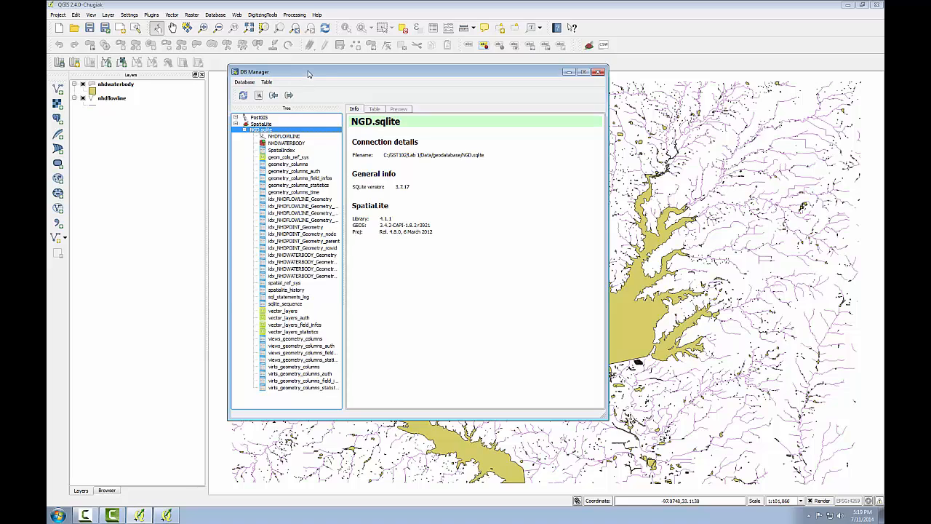
Step: Review the NHDFLOWLINE table's information and preview the geometry of NHDFLOWLINE and NHDWATERBODY
left_click_drag(309, 74, 367, 100)
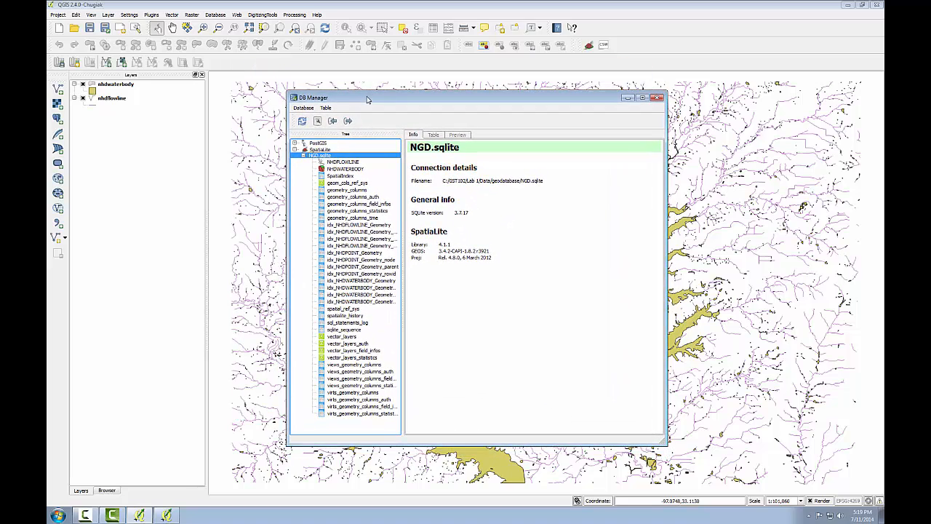
left_click(343, 162)
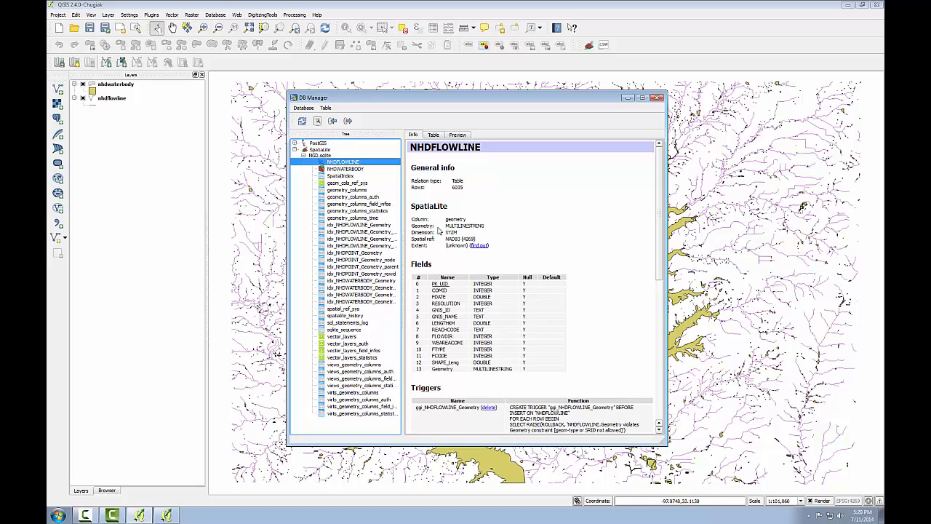
left_click(457, 136)
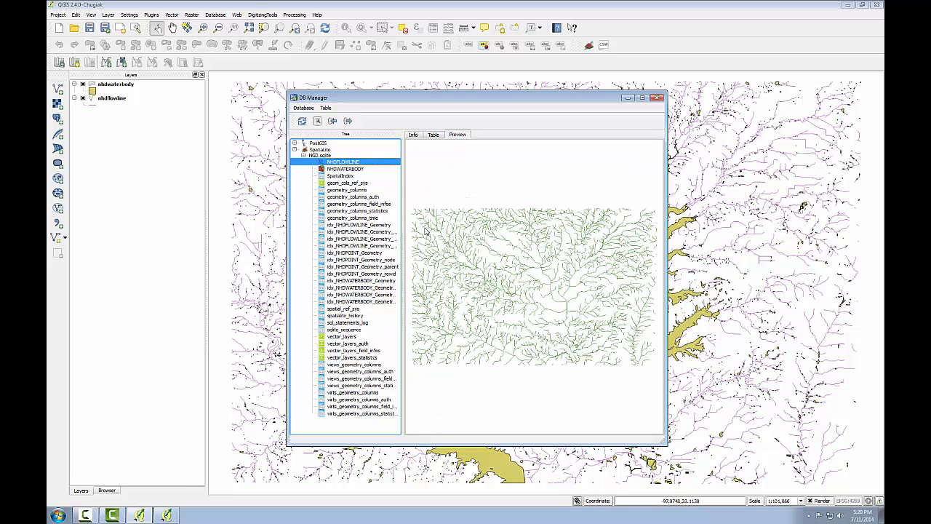
left_click(343, 169)
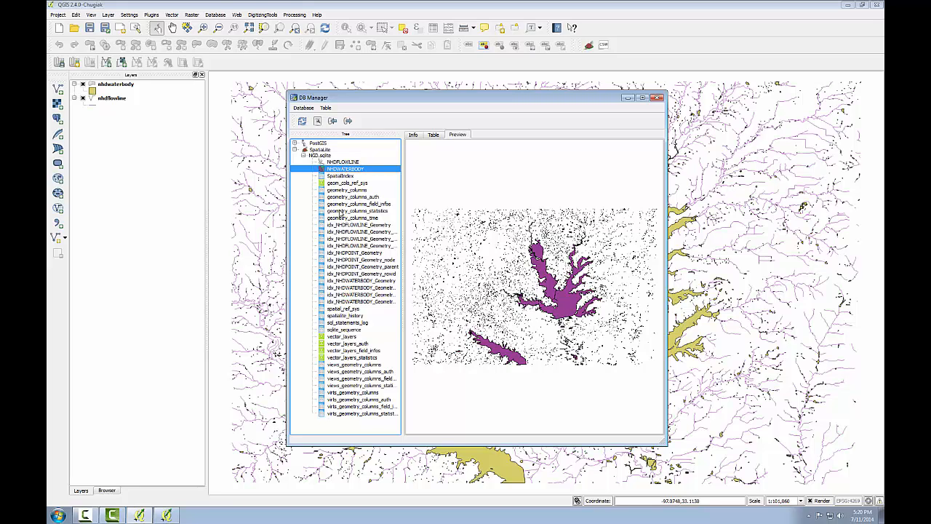
left_click(336, 162)
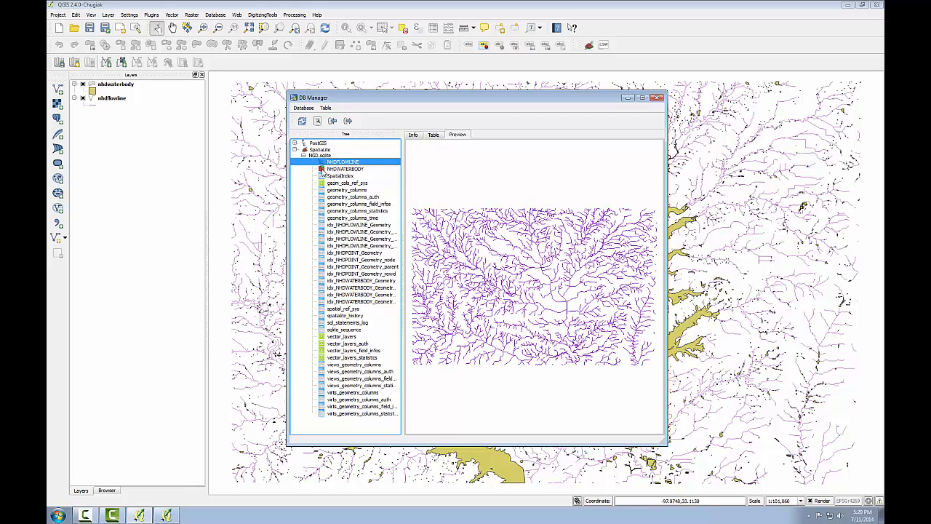
left_click(322, 169)
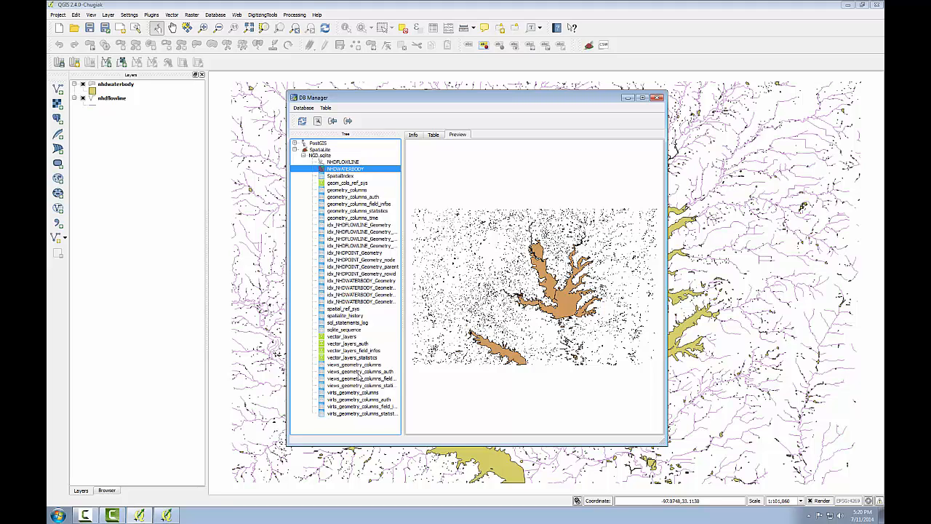
Step: Start a vector layer import into NGD.sqlite with NHDPOINT.shp from the geodatabase folder as input
left_click(331, 121)
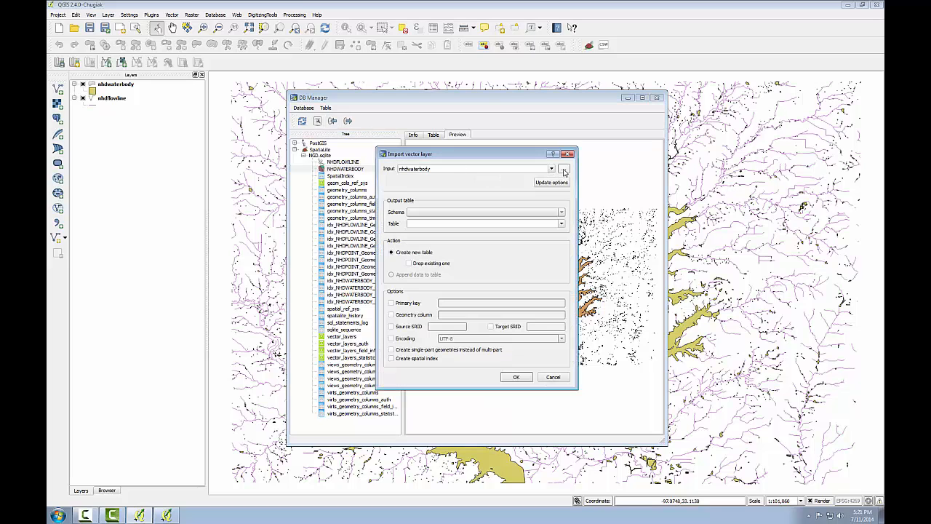
left_click(565, 171)
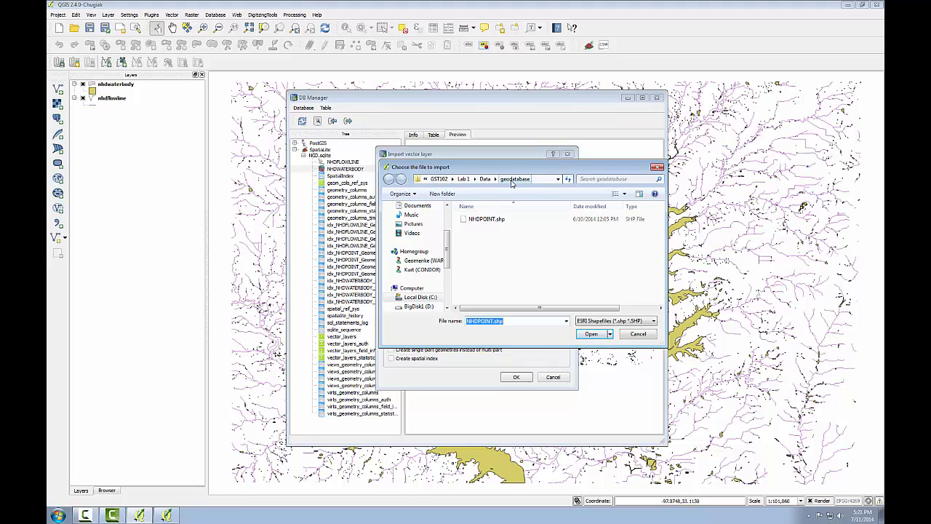
left_click(483, 219)
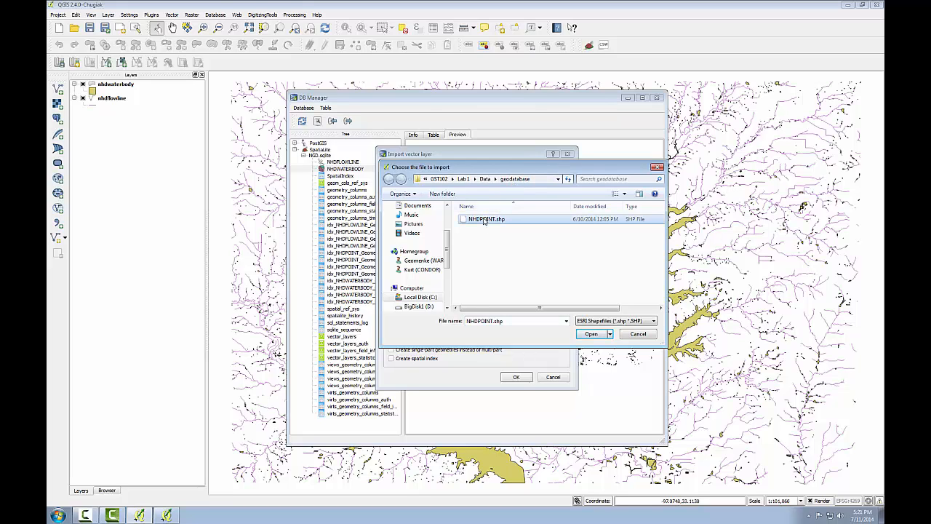
left_click(601, 336)
Step: Import the shapefile as a new table named nhdpoint with source SRID 4269 and a spatial index
left_click(431, 224)
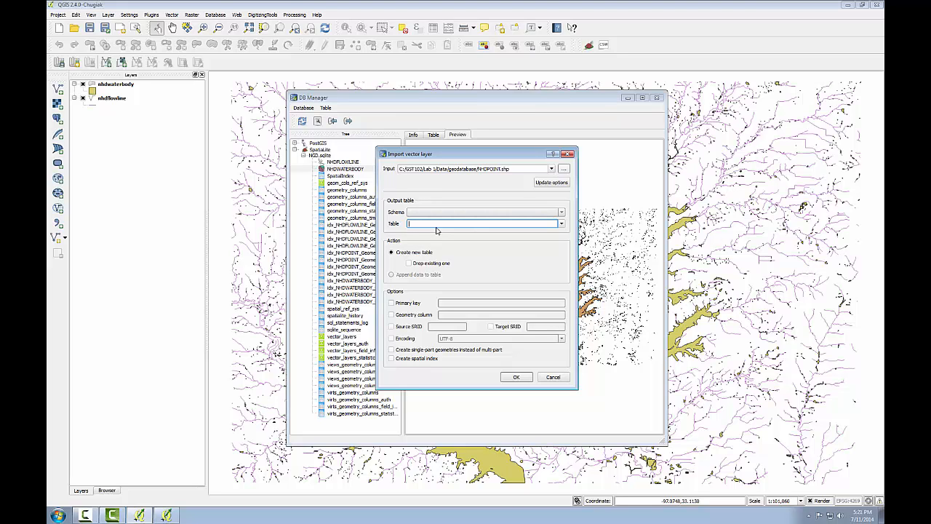
type("nhdpoint")
left_click(393, 327)
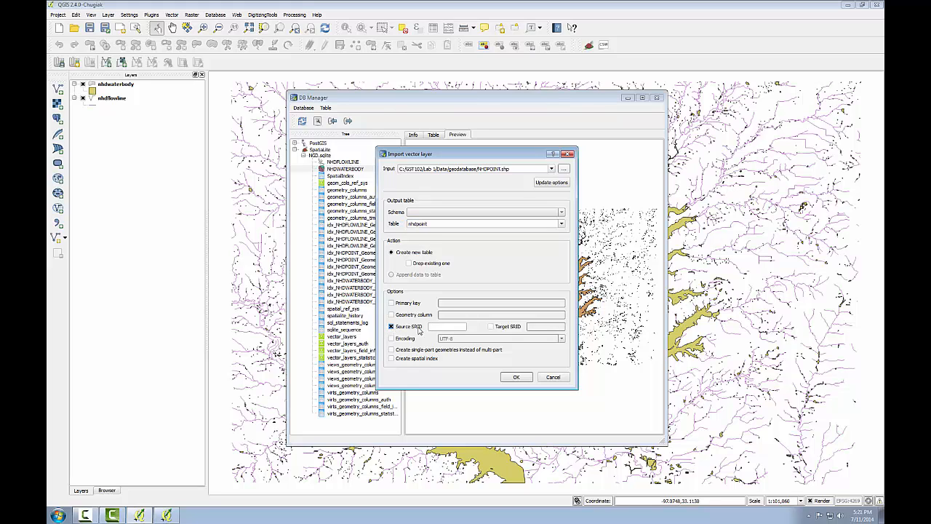
left_click(436, 325)
type("4269")
left_click(391, 359)
left_click(513, 378)
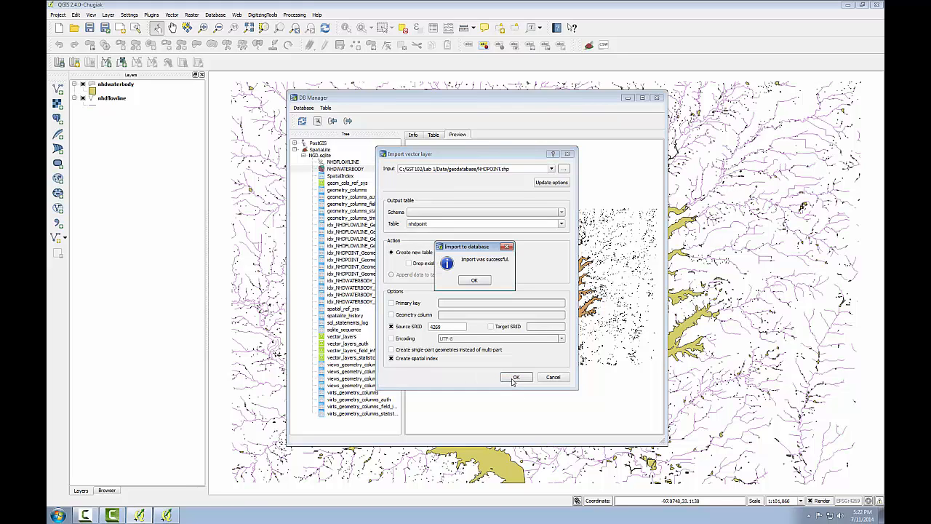
left_click(473, 281)
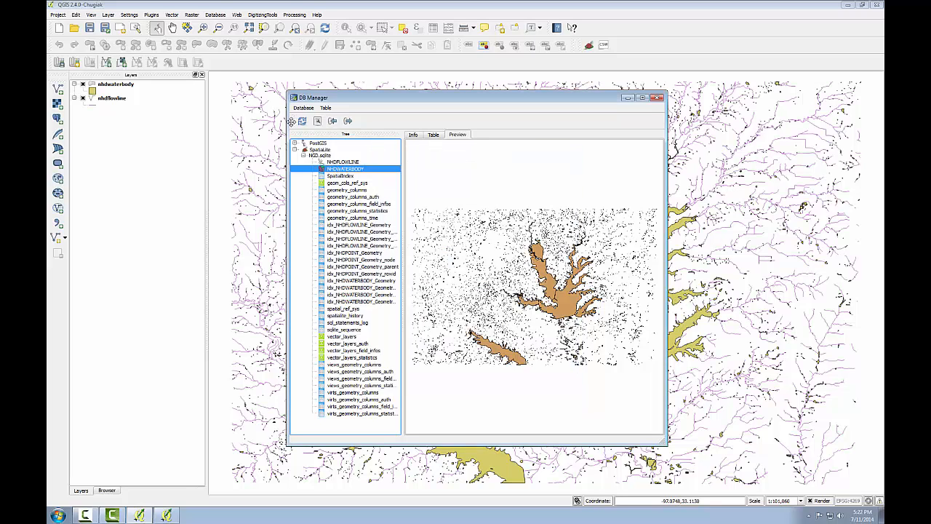
Step: Refresh the NGD.sqlite database so that its table list is up to date
left_click(301, 121)
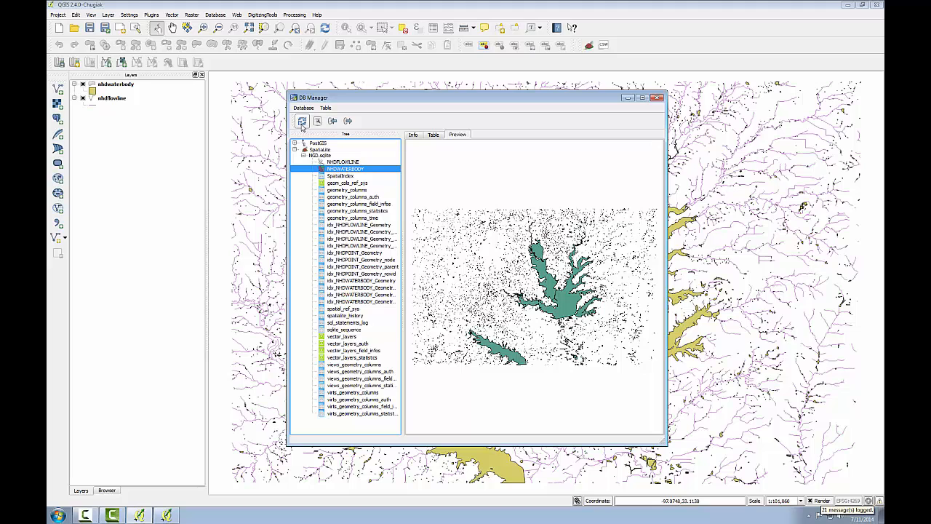
left_click(322, 156)
left_click(302, 121)
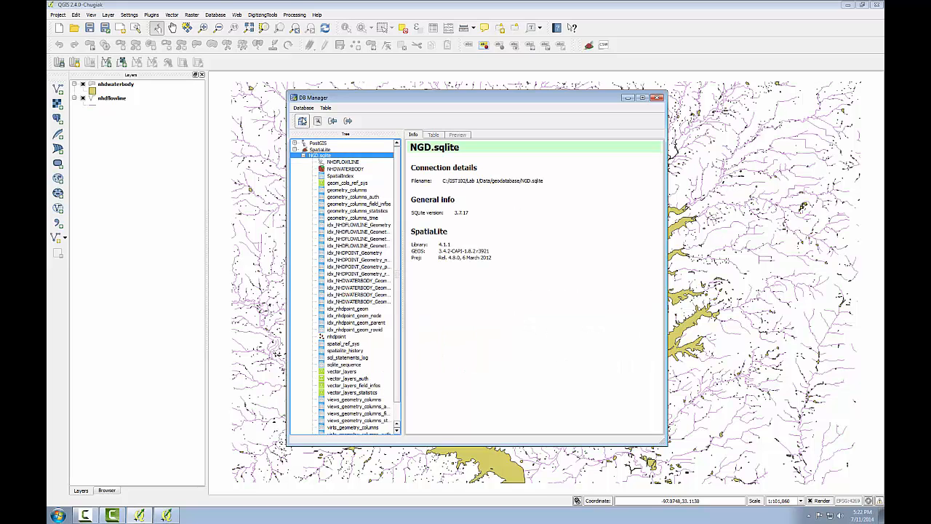
Step: Add the nhdpoint table from NGD.sqlite to the map canvas
left_click(337, 337)
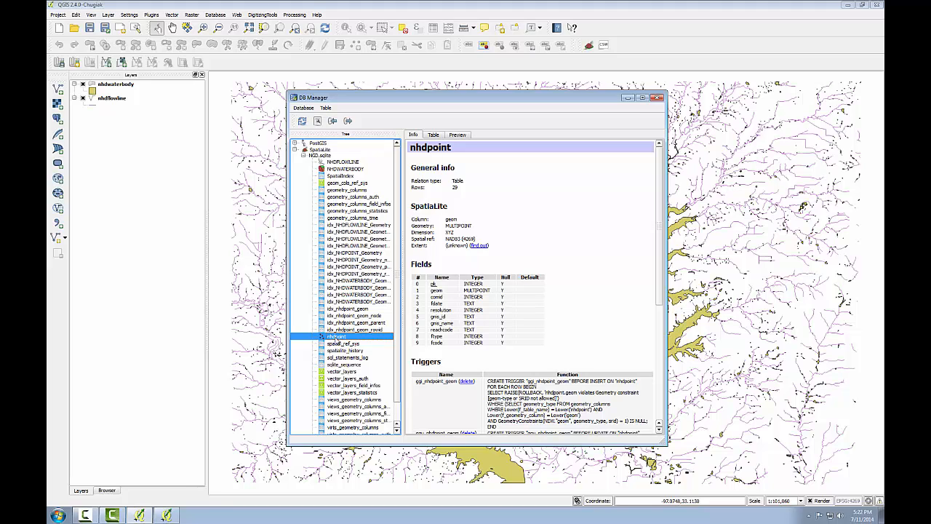
right_click(336, 339)
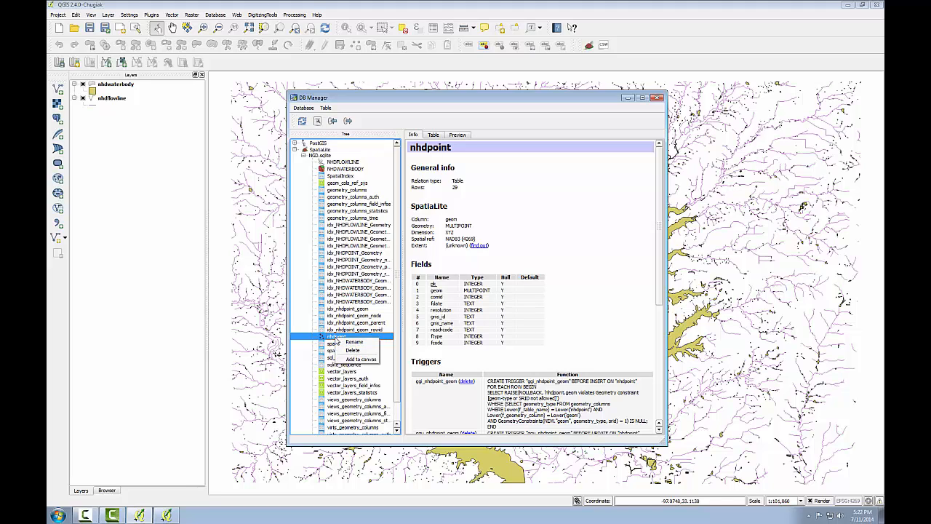
left_click(356, 358)
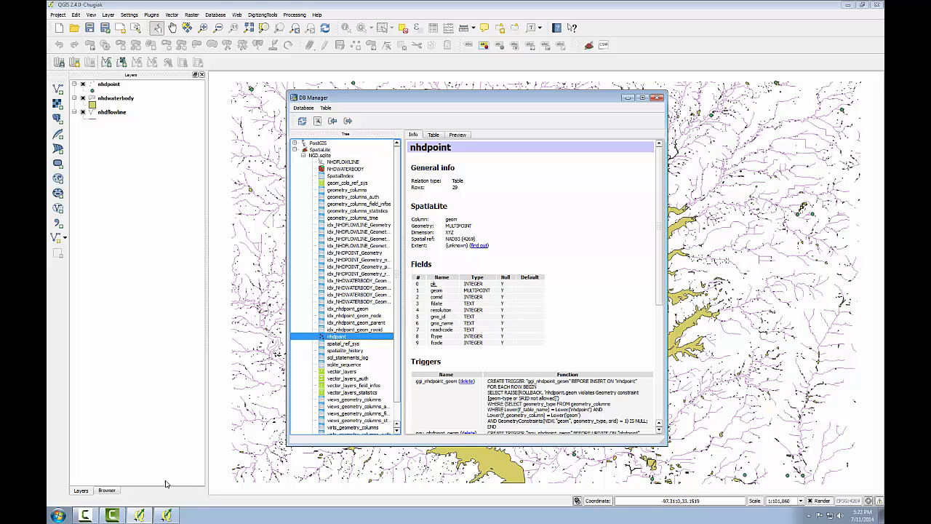
Step: Switch to QGIS Browser, refresh it, and inspect the metadata and preview of nhdpoint in the SpatiaLite database NGD.sqlite
left_click(165, 515)
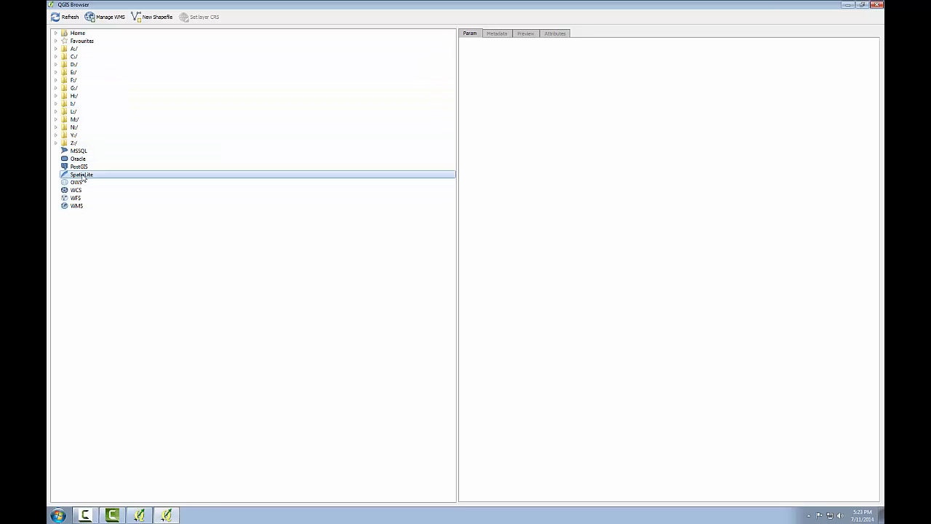
left_click(67, 17)
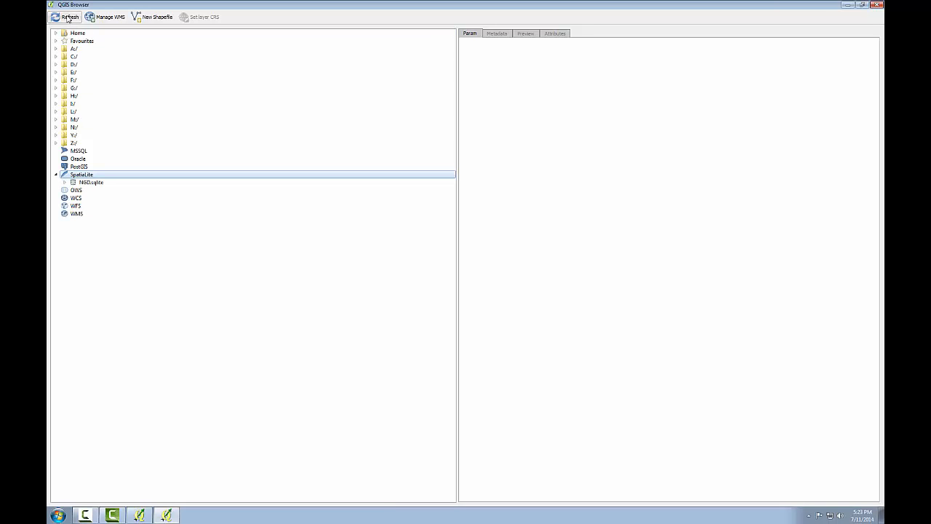
left_click(64, 184)
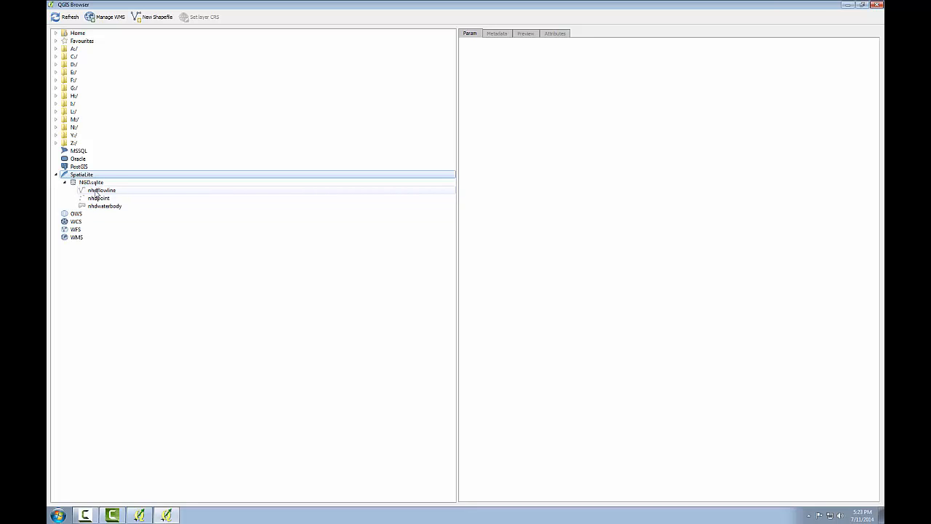
left_click(99, 200)
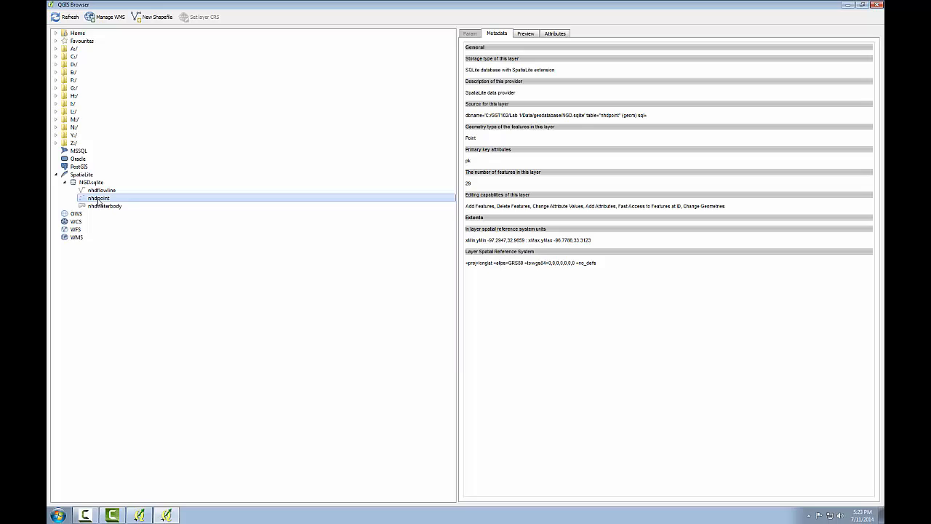
left_click(532, 35)
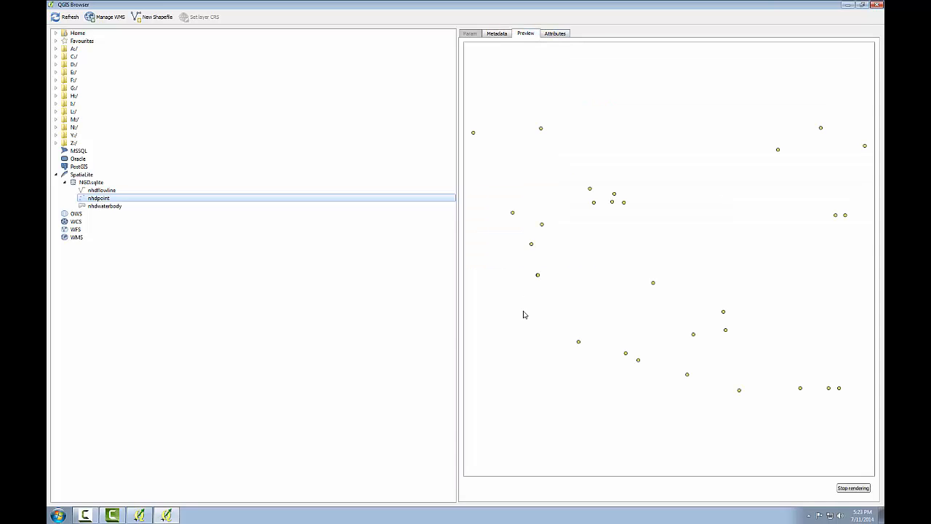